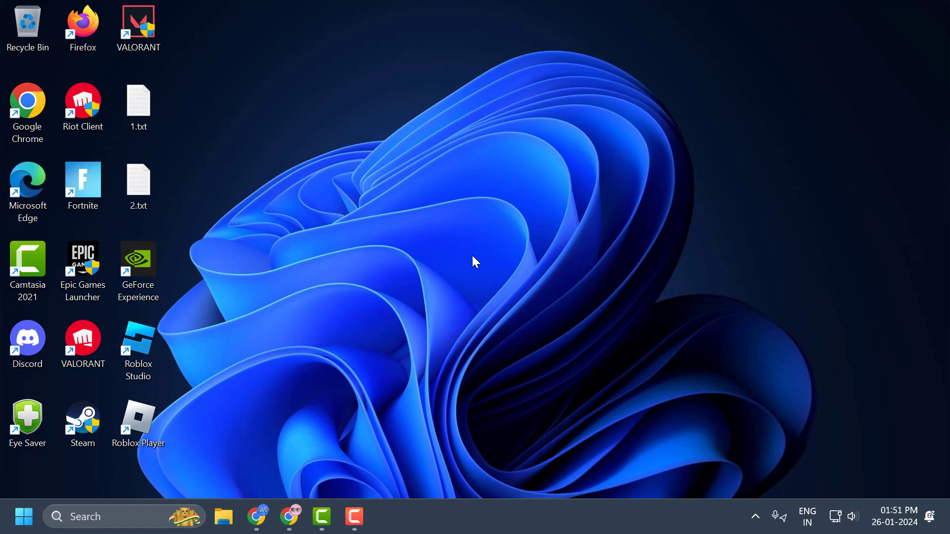
# - Set the Riot Client shortcut's Run option to Minimised in its properties
pyautogui.rightClick(79, 116)
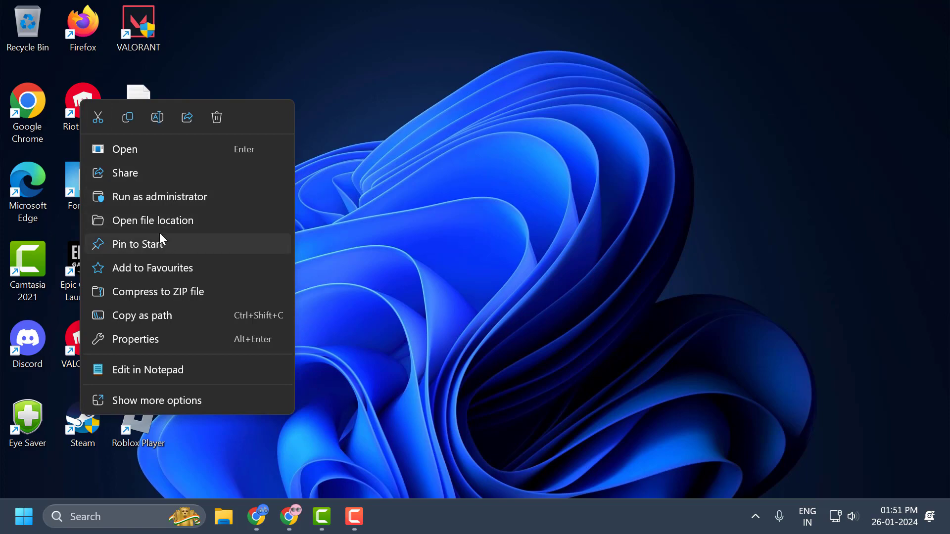
pyautogui.click(170, 341)
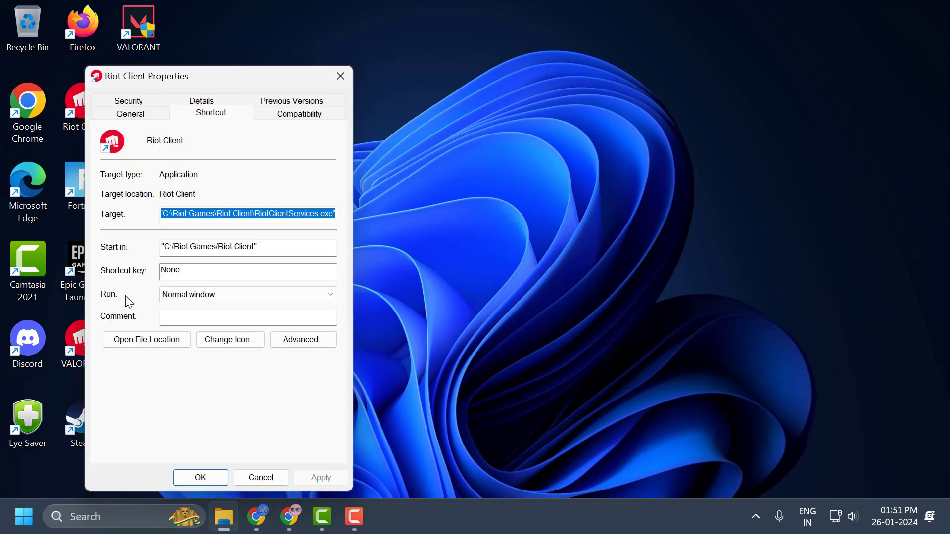
pyautogui.click(307, 298)
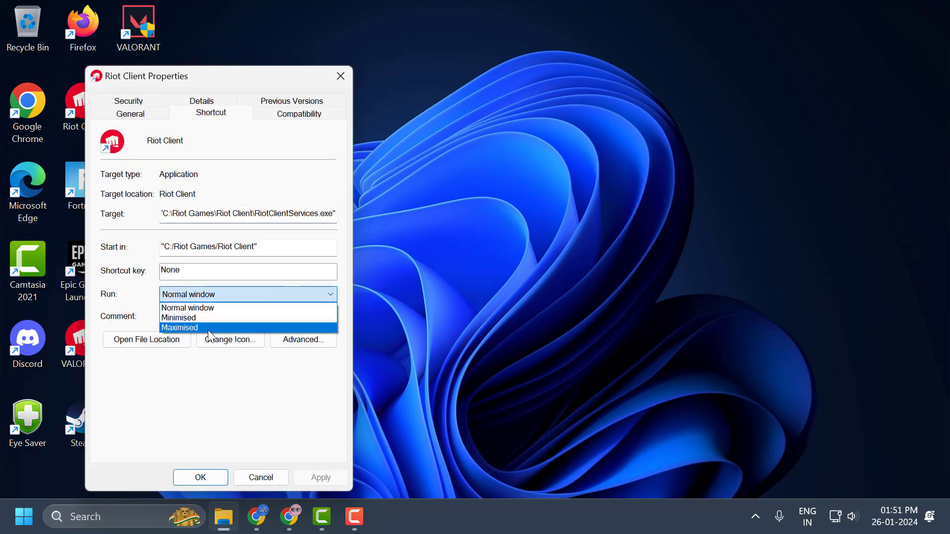
pyautogui.click(205, 317)
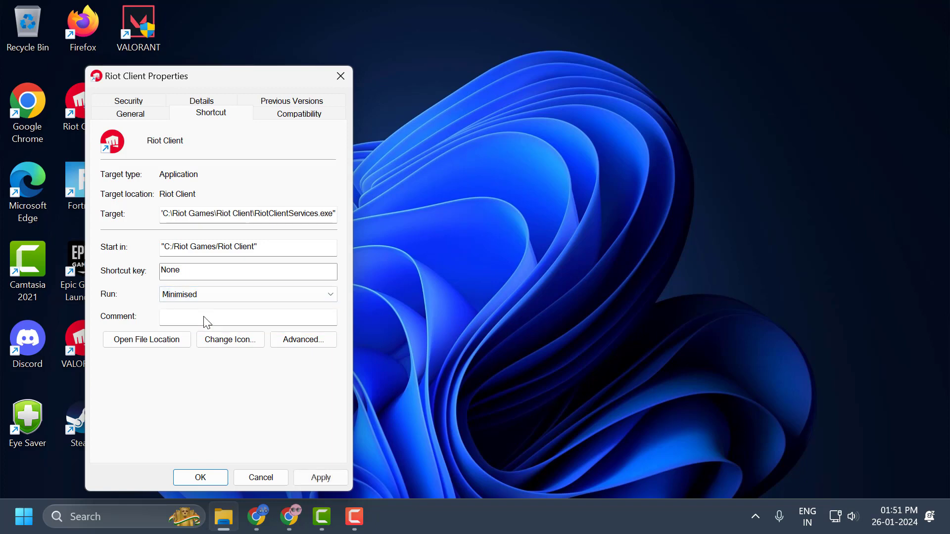
# - Confirm Run as administrator under Compatibility and apply the shortcut settings
pyautogui.click(288, 119)
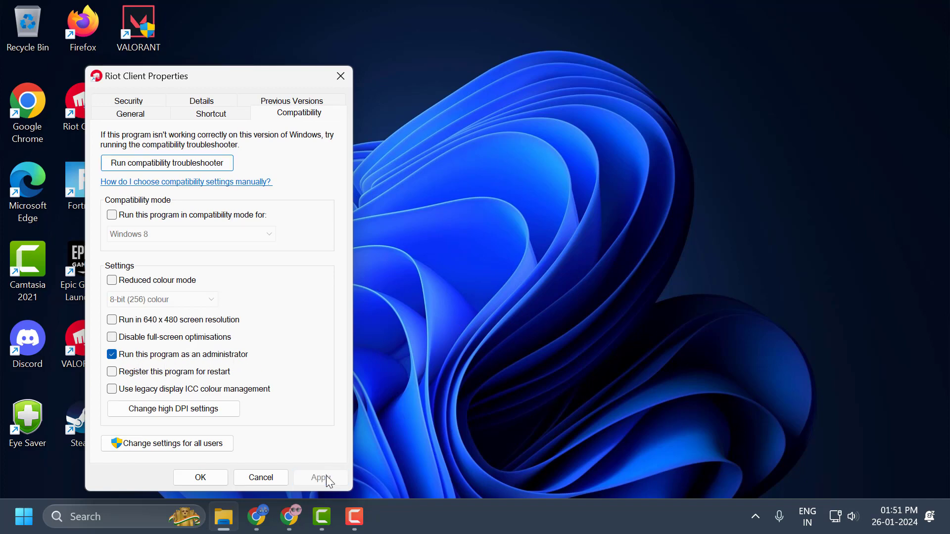
pyautogui.click(202, 477)
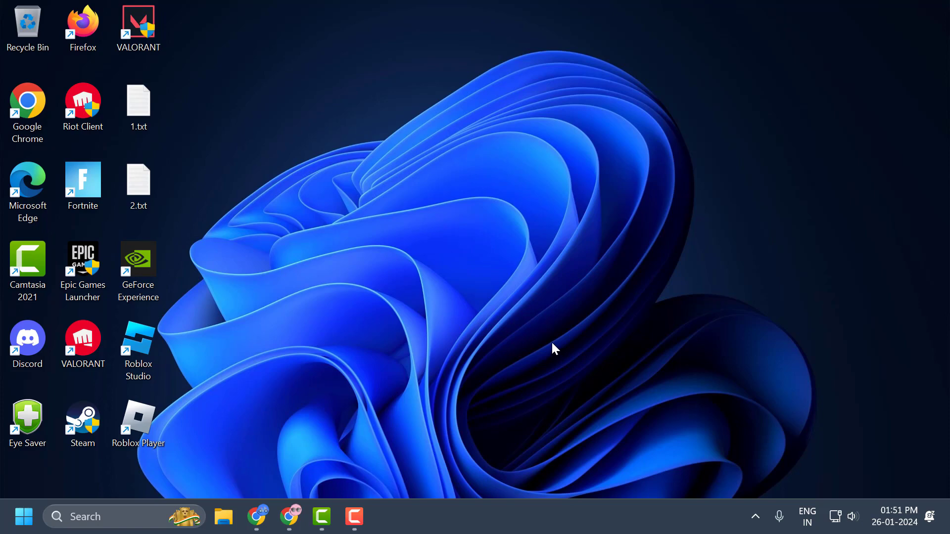
# - Search 'windows fea' and launch Turn Windows features on or off
pyautogui.click(109, 519)
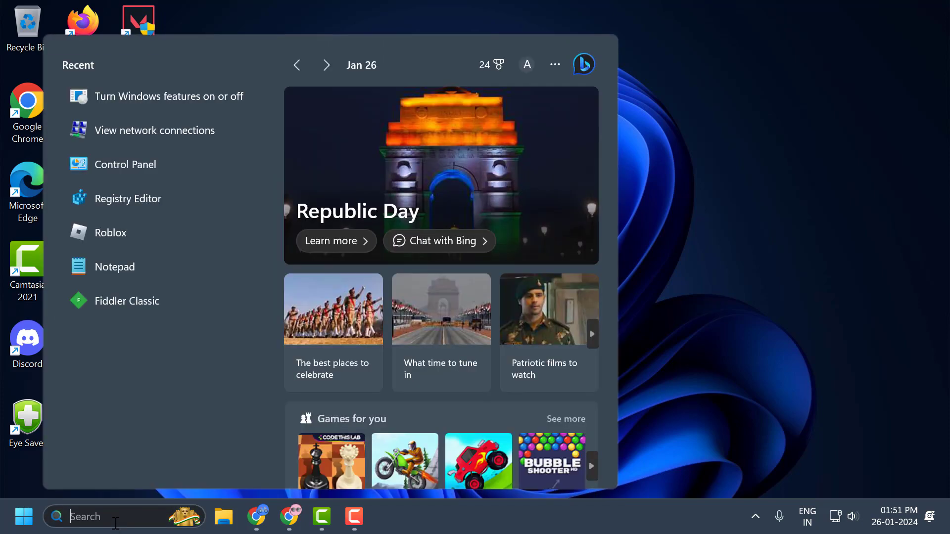
pyautogui.write('windo')
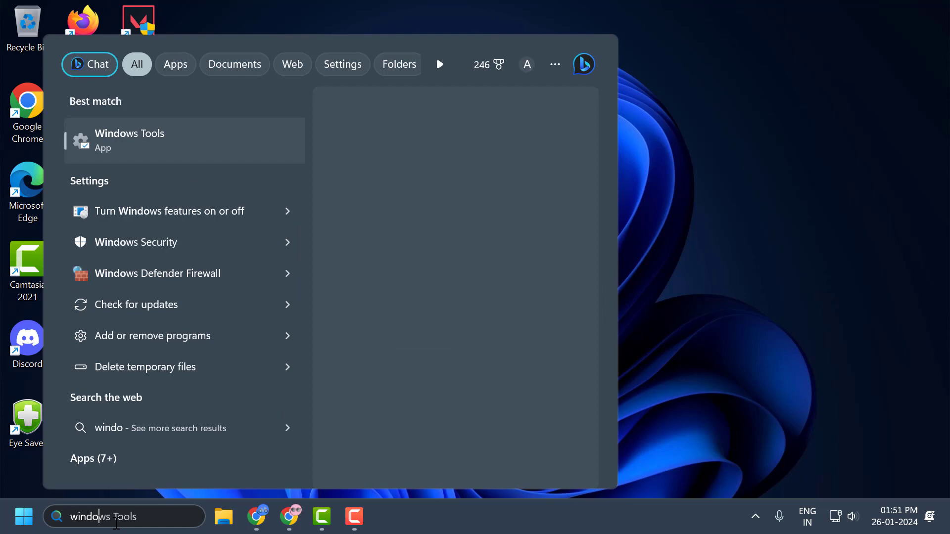
pyautogui.write('ws fea')
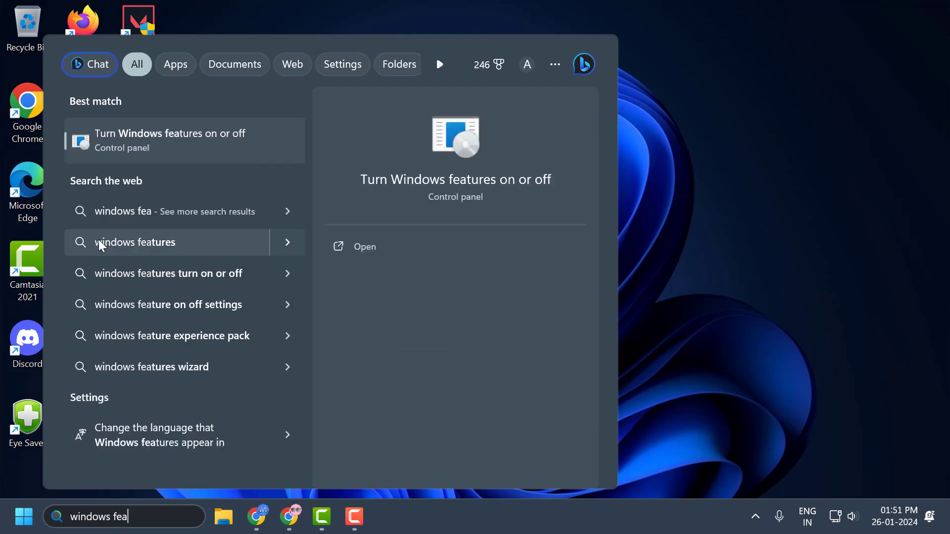
pyautogui.click(173, 141)
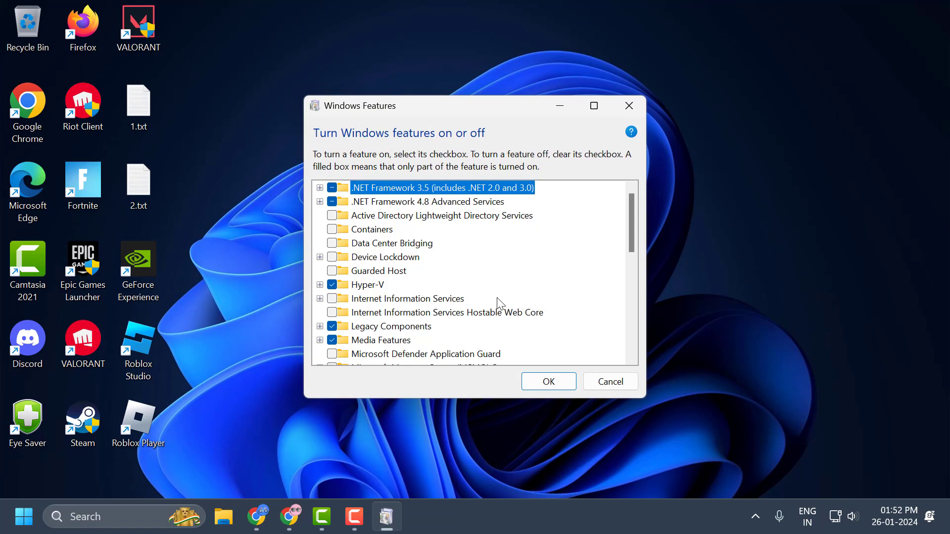
pyautogui.moveTo(408, 299)
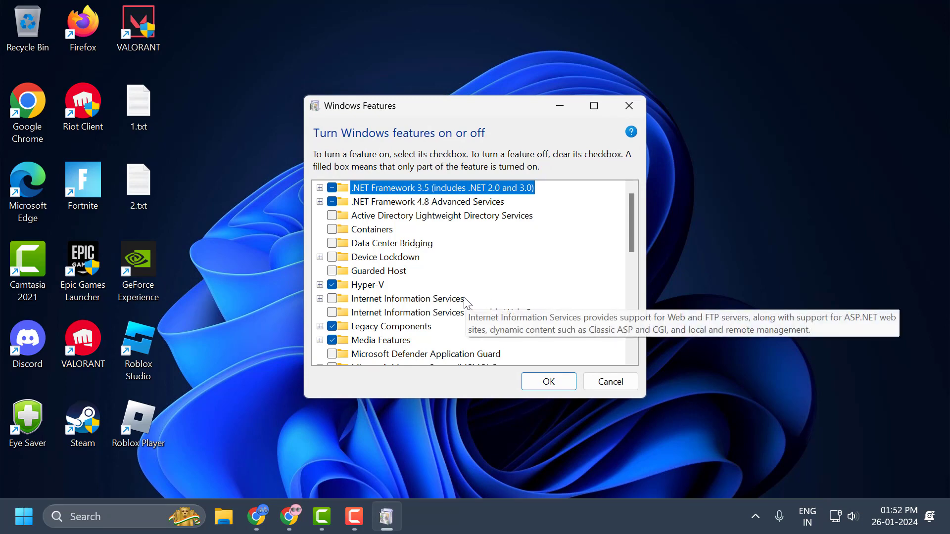
# - Uncheck Hyper-V, Virtual Machine Platform and Windows Hypervisor Platform
pyautogui.click(332, 284)
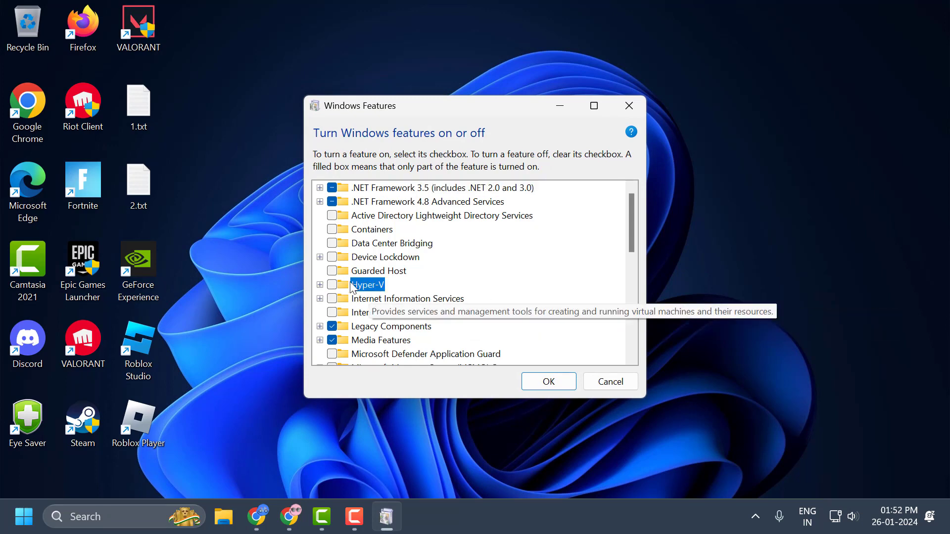
pyautogui.scroll(-1, 360, 260)
pyautogui.scroll(-1, 360, 271)
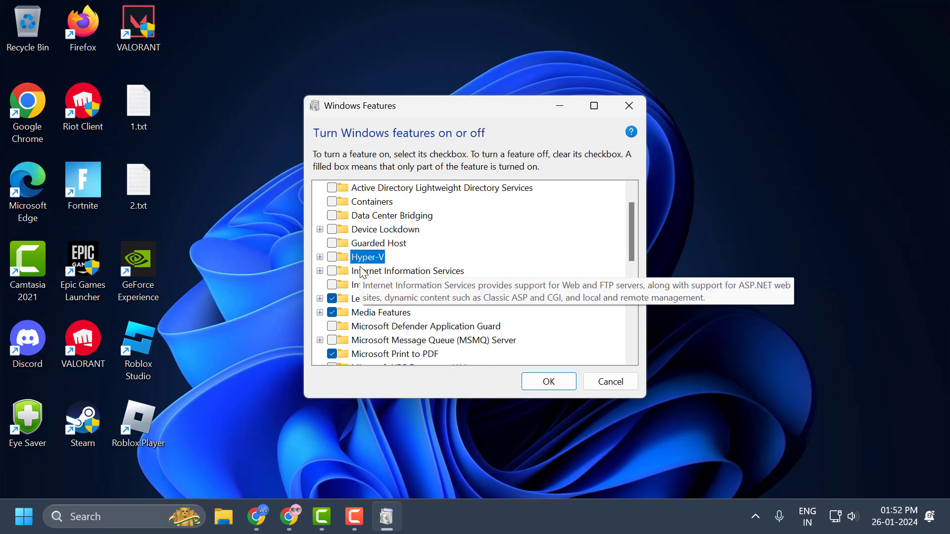
pyautogui.scroll(-1, 360, 274)
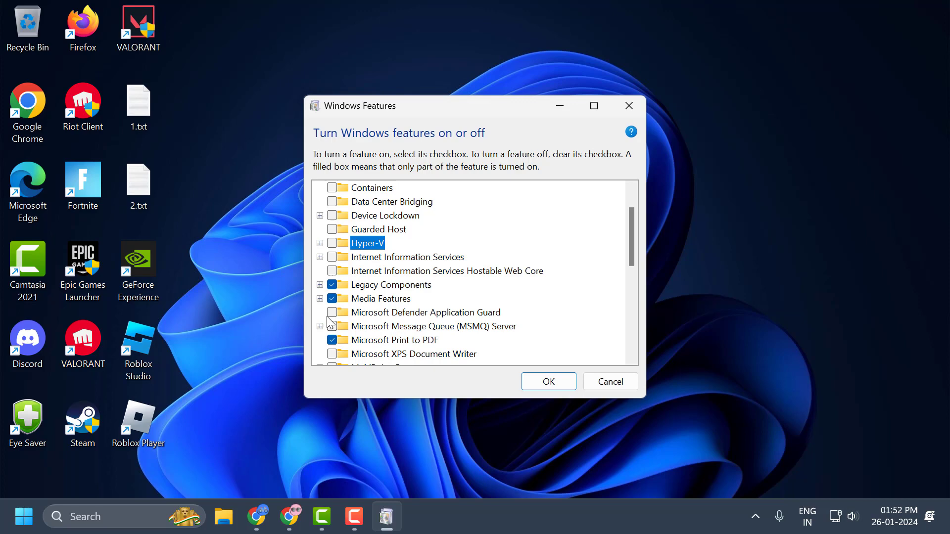
pyautogui.scroll(-1, 380, 328)
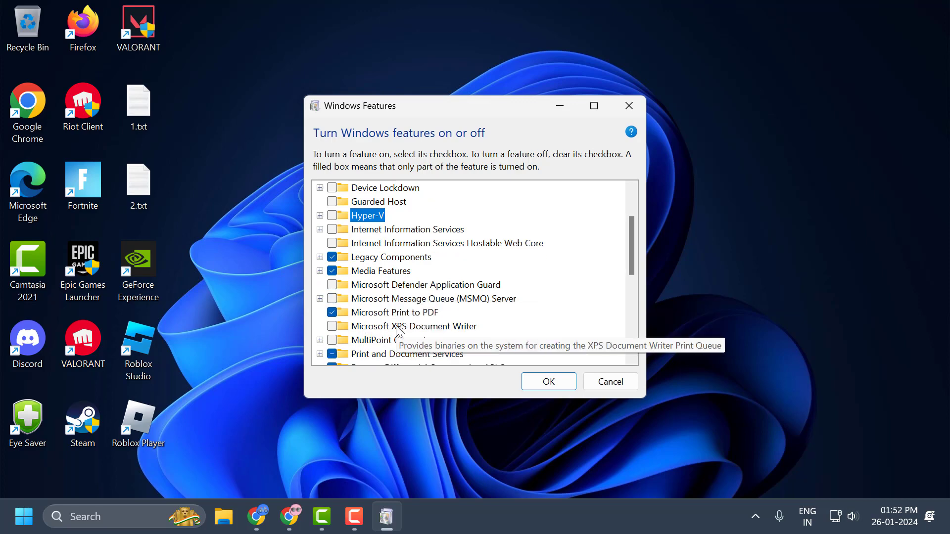
pyautogui.scroll(-2, 388, 327)
pyautogui.scroll(-1, 393, 325)
pyautogui.click(394, 326)
pyautogui.press('v')
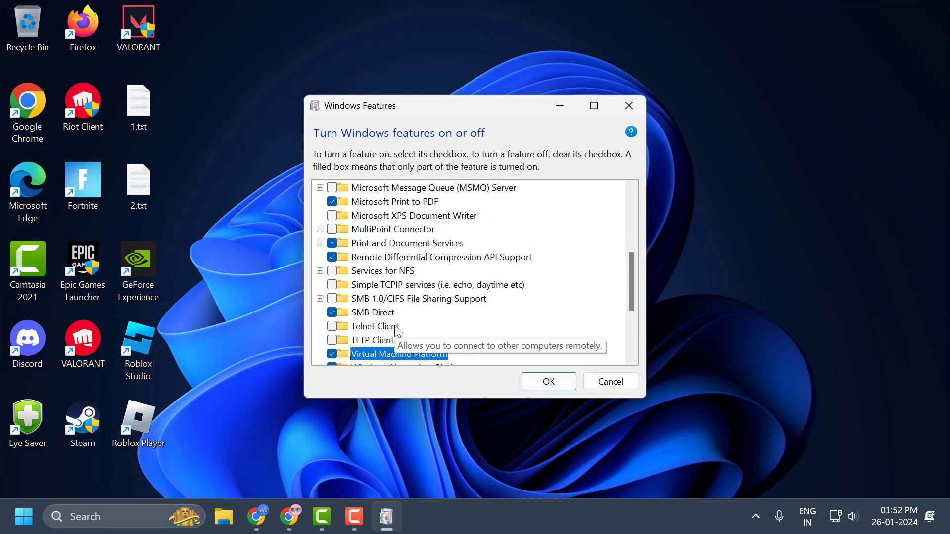
pyautogui.scroll(-2, 394, 326)
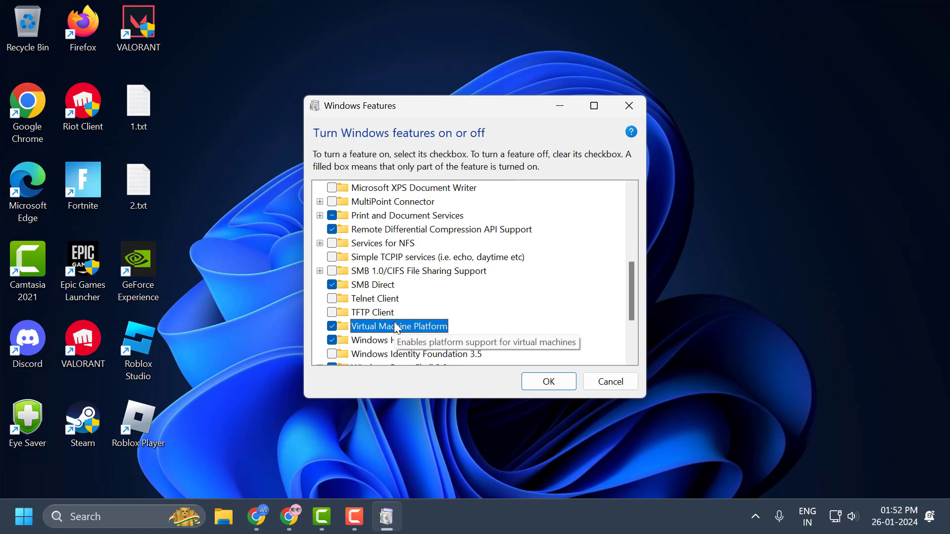
pyautogui.scroll(-1, 332, 325)
pyautogui.click(333, 326)
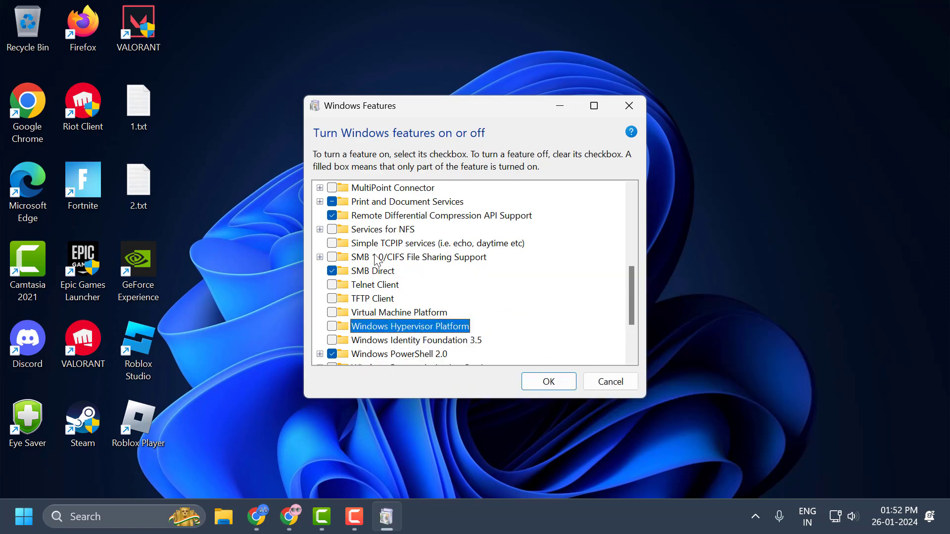
# - Apply the feature changes and choose Don't restart
pyautogui.click(537, 387)
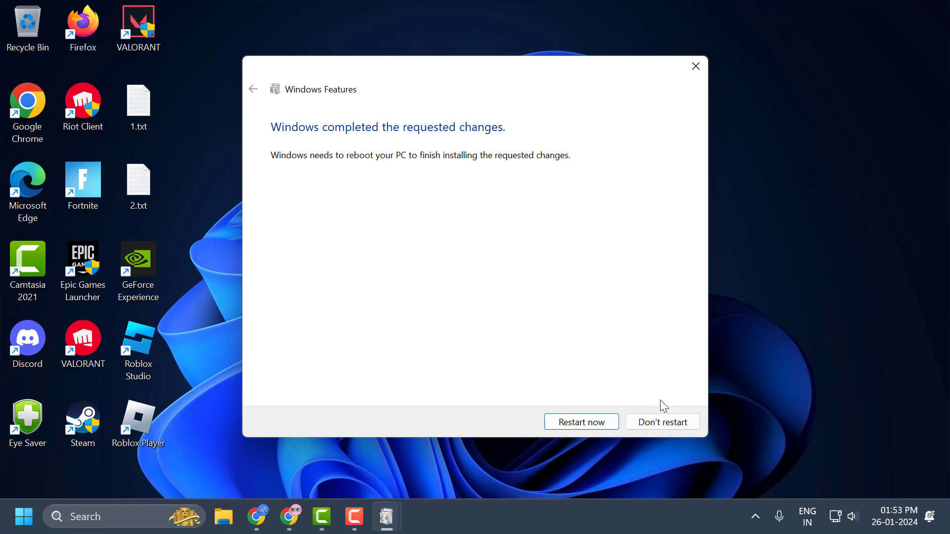
pyautogui.click(660, 423)
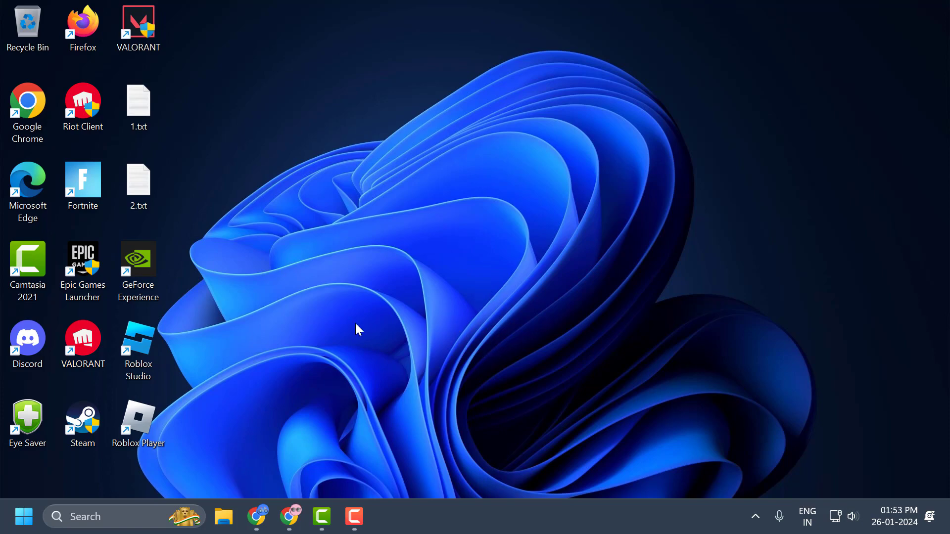
# - Navigate File Explorer to C:\Riot Games\VALORANT\live
pyautogui.click(223, 516)
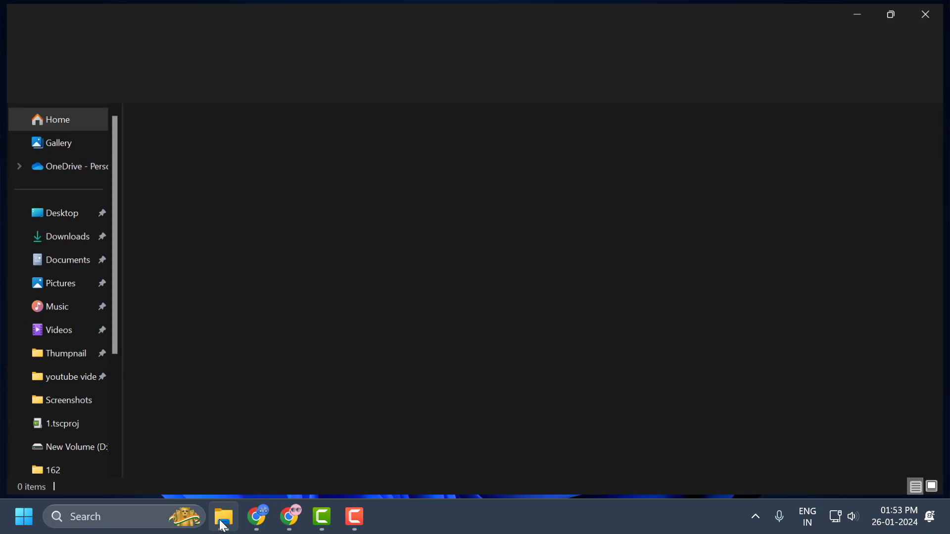
pyautogui.scroll(-3, 89, 409)
pyautogui.click(65, 374)
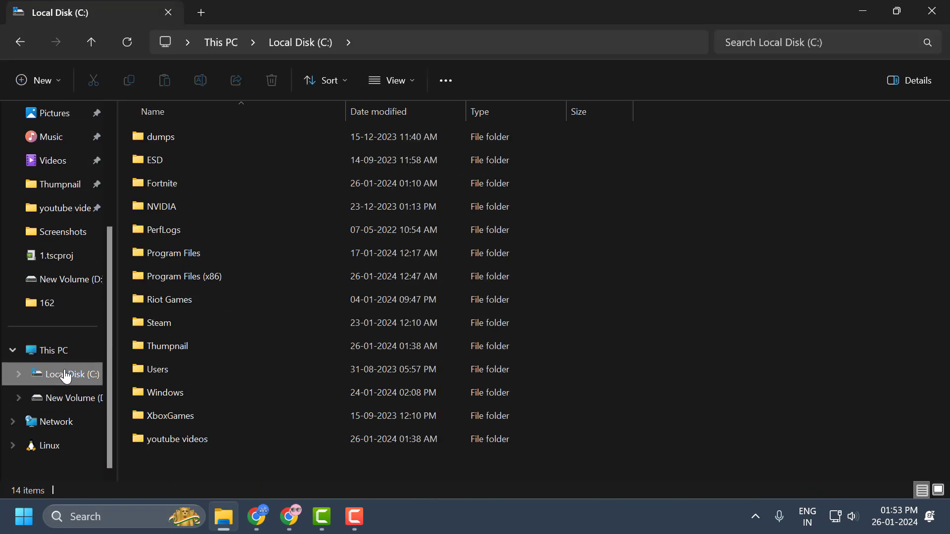
pyautogui.doubleClick(210, 301)
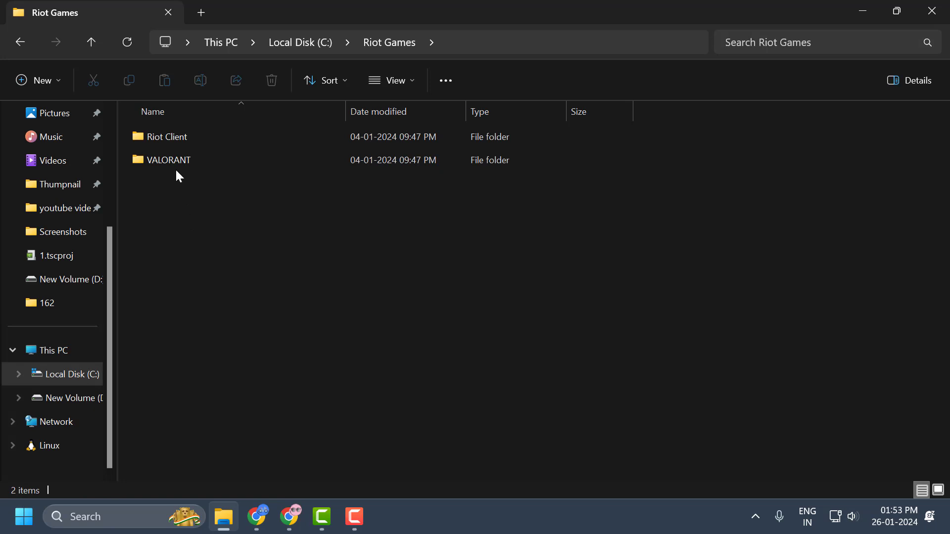
pyautogui.doubleClick(169, 166)
pyautogui.click(193, 136)
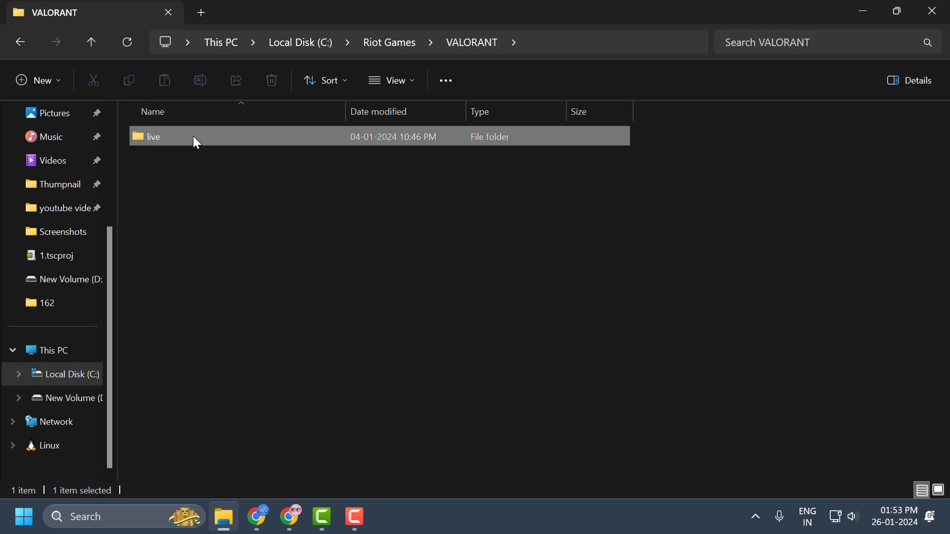
pyautogui.doubleClick(193, 136)
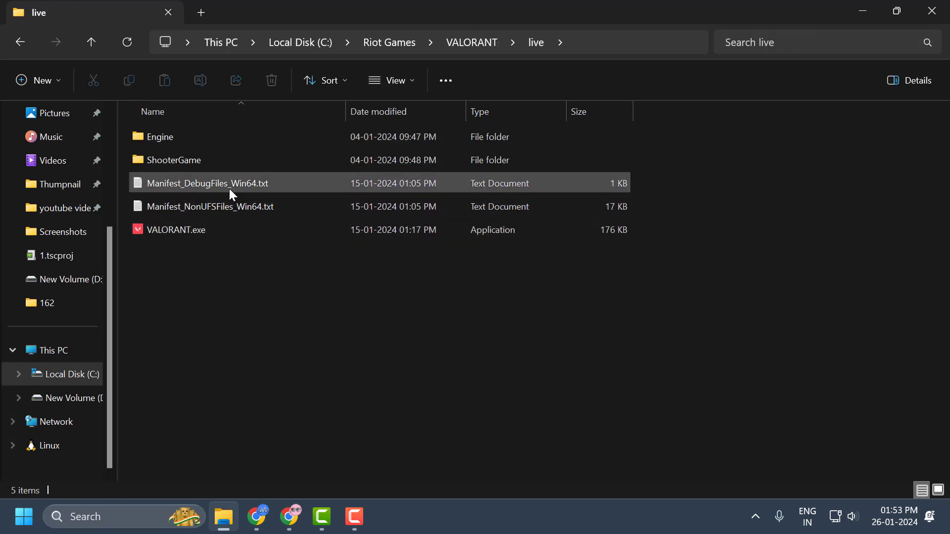
# - Delete Manifest_DebugFiles_Win64.txt and close File Explorer
pyautogui.click(201, 176)
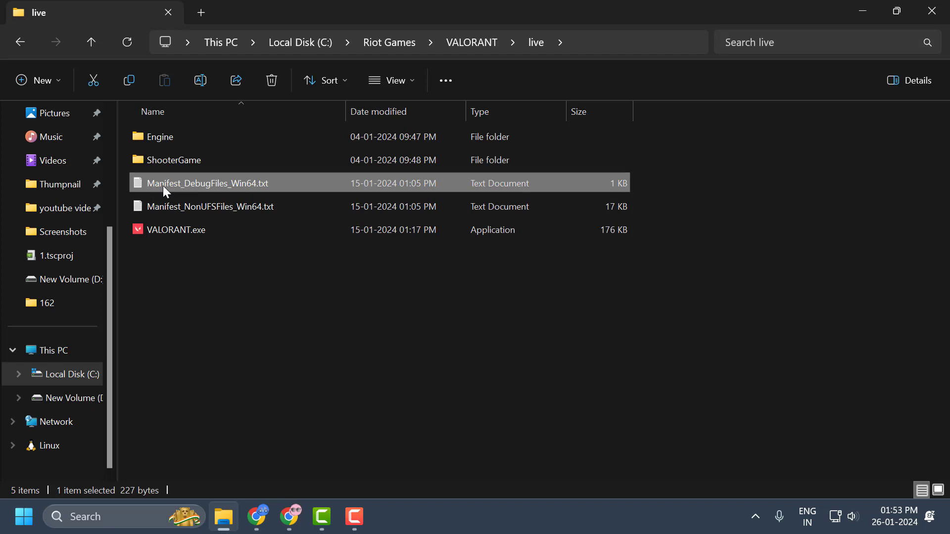
pyautogui.moveTo(207, 183)
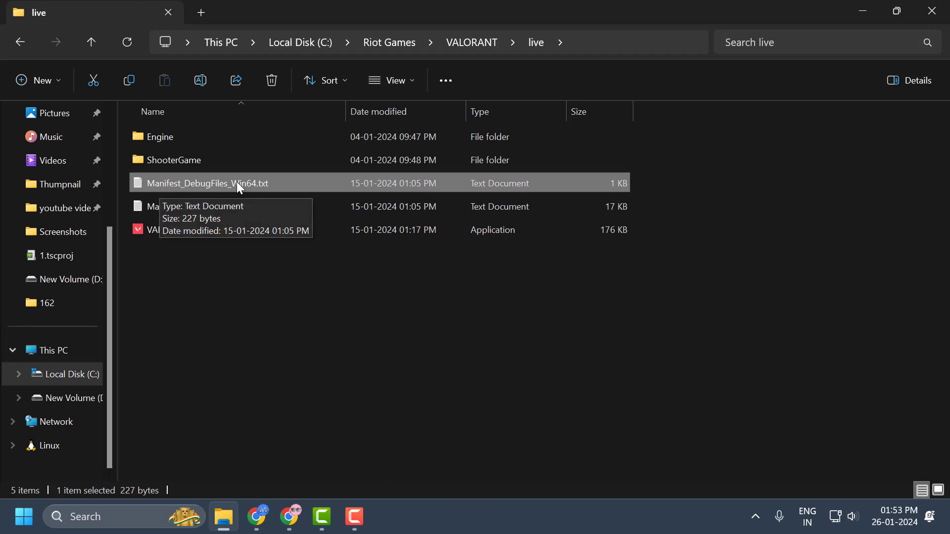
pyautogui.rightClick(242, 186)
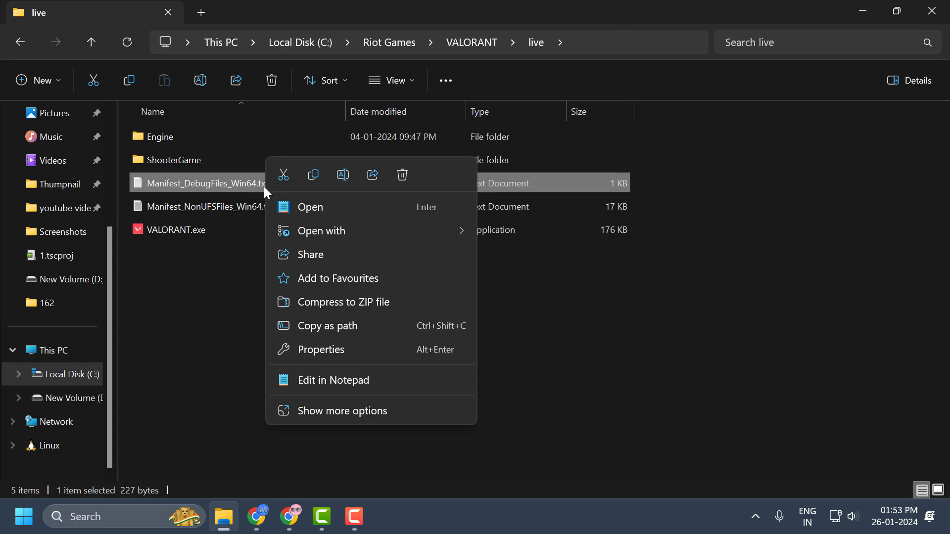
pyautogui.click(393, 178)
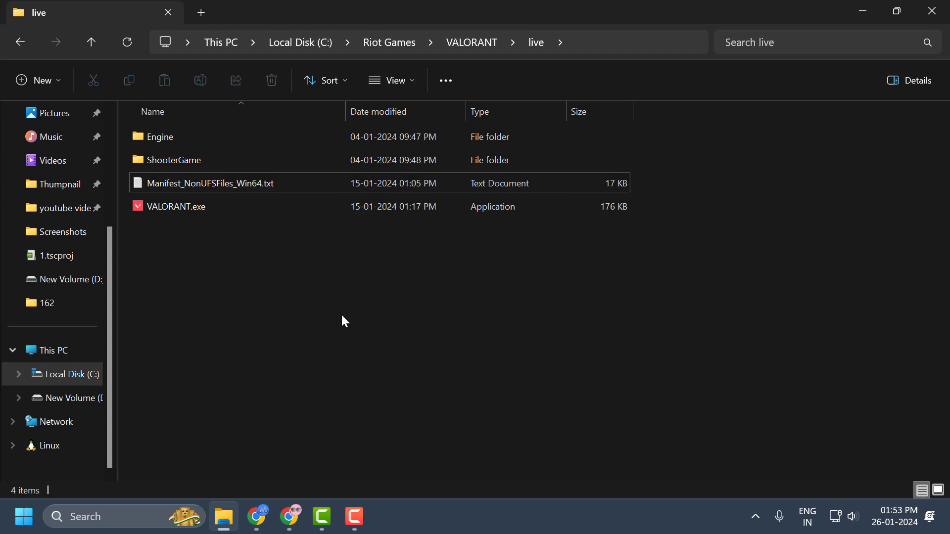
pyautogui.click(931, 11)
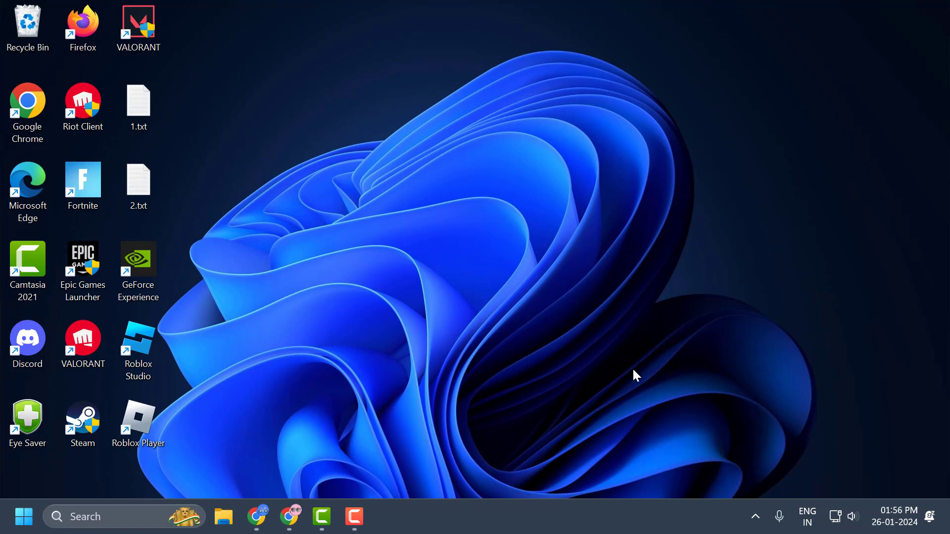
# - Exit the Riot Games client from its system tray icon
pyautogui.click(756, 516)
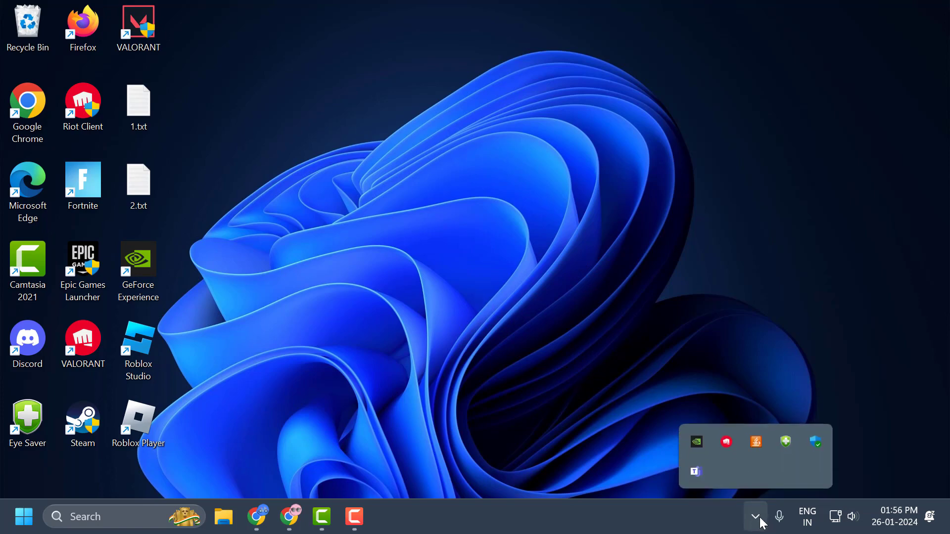
pyautogui.rightClick(725, 443)
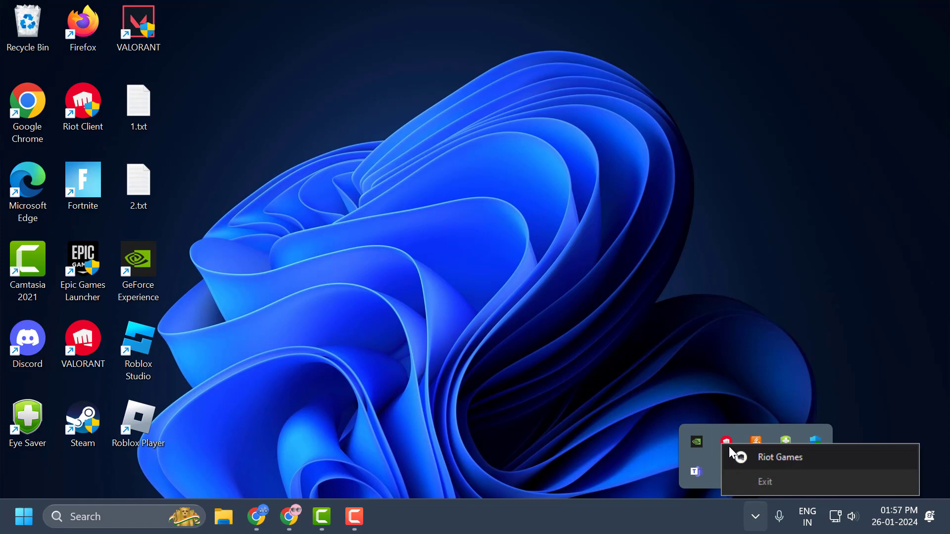
pyautogui.click(754, 482)
pyautogui.click(751, 507)
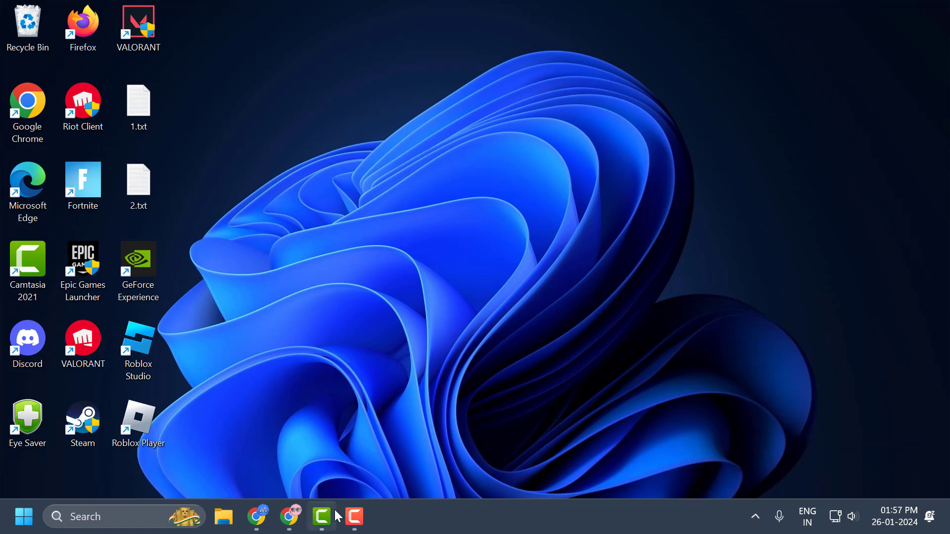
# - Launch Command Prompt as administrator from Windows Search
pyautogui.click(145, 512)
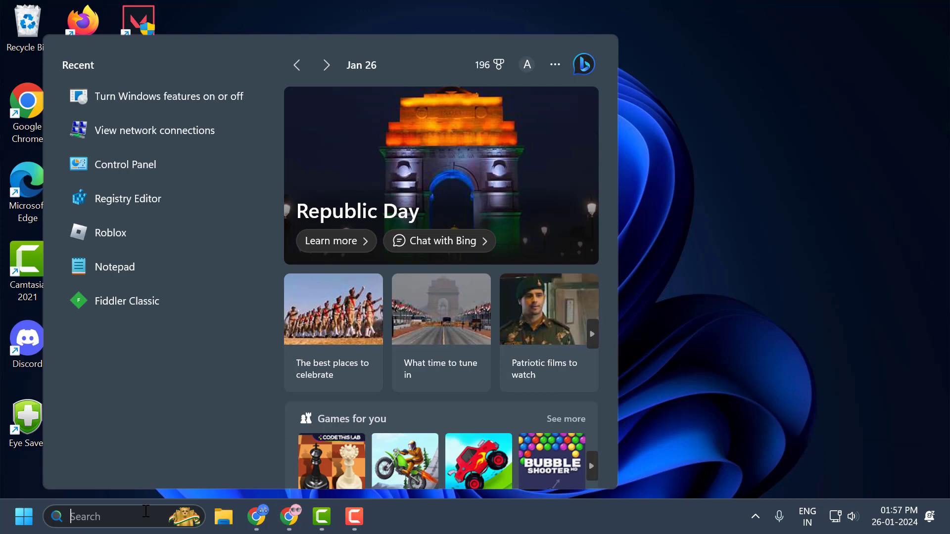
pyautogui.write('cmd')
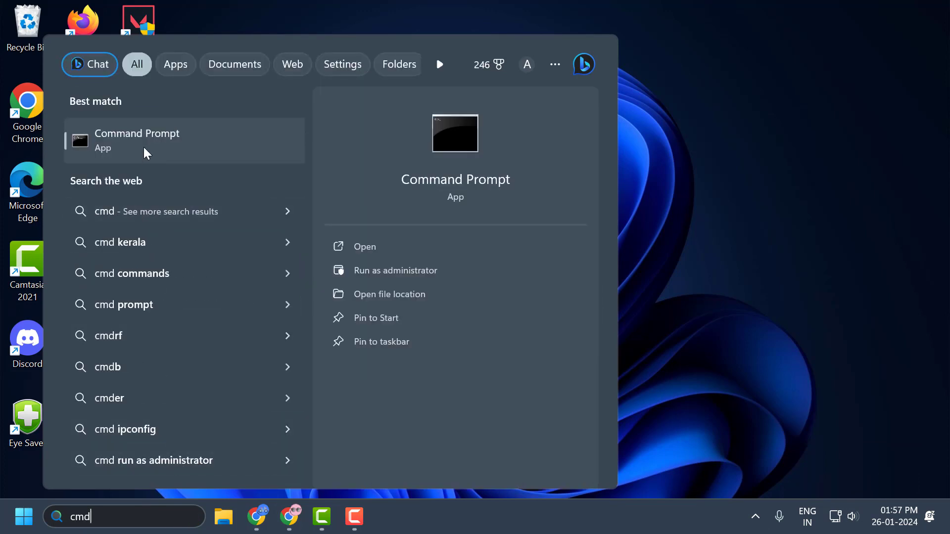
pyautogui.rightClick(144, 149)
pyautogui.click(174, 162)
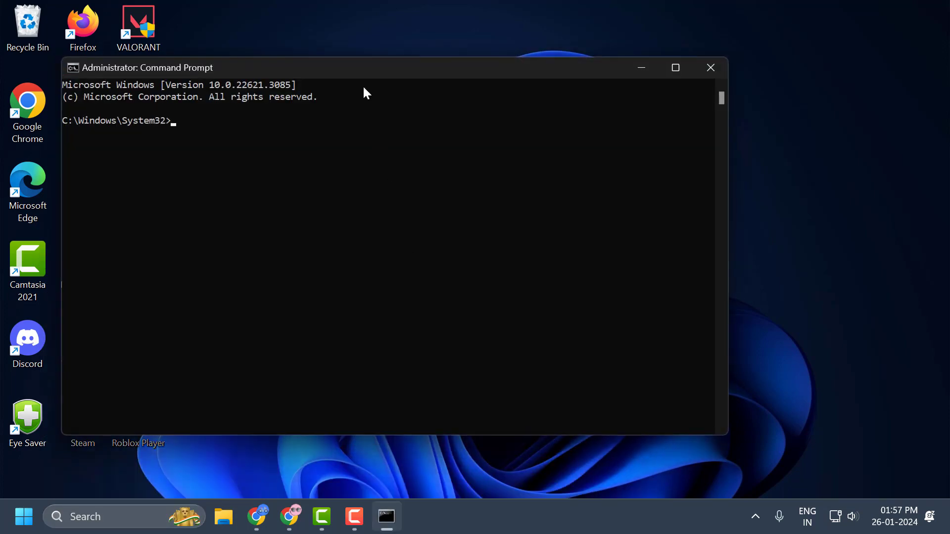
pyautogui.moveTo(409, 89); pyautogui.dragTo(494, 96)
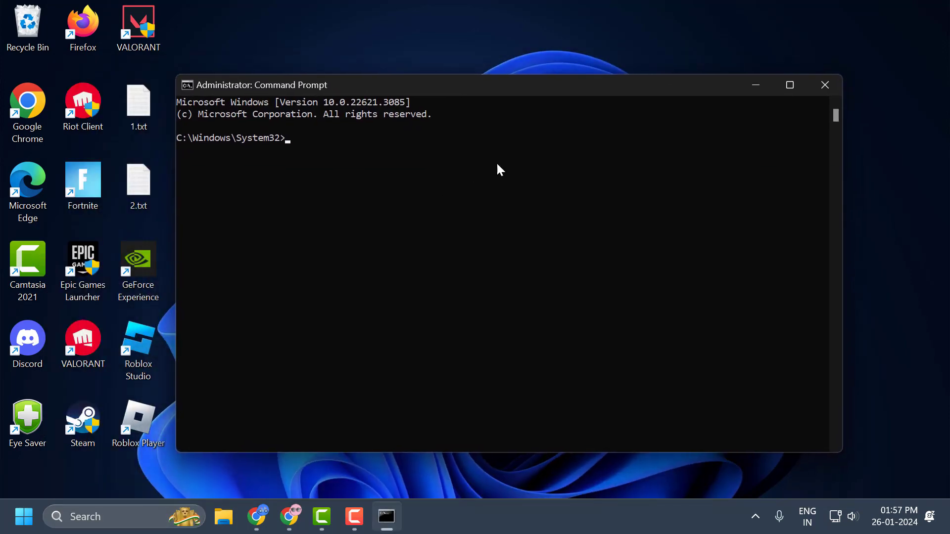
pyautogui.write('sc ')
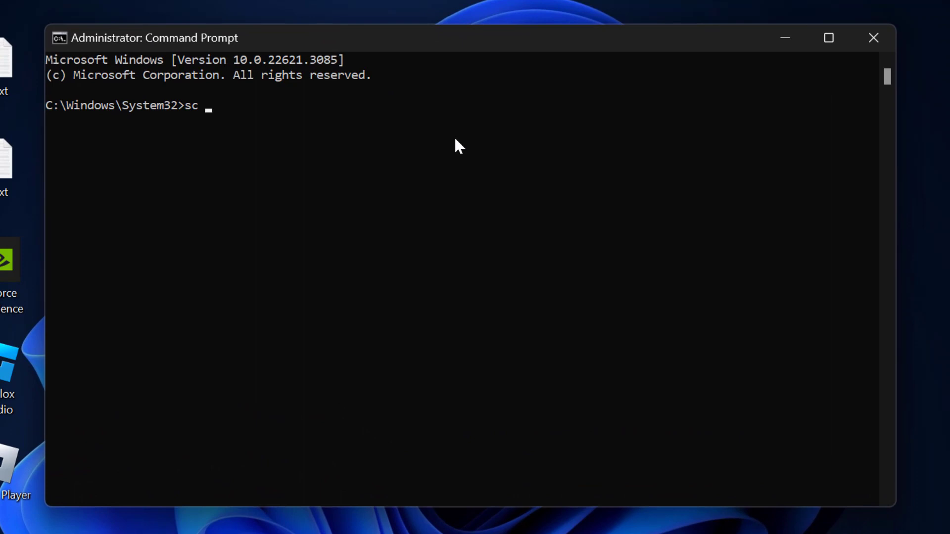
pyautogui.write('delete ')
pyautogui.write('v')
pyautogui.write('gc')
# - Run 'sc delete vgc' and 'sc delete vgk', then close Command Prompt
pyautogui.press('Return')
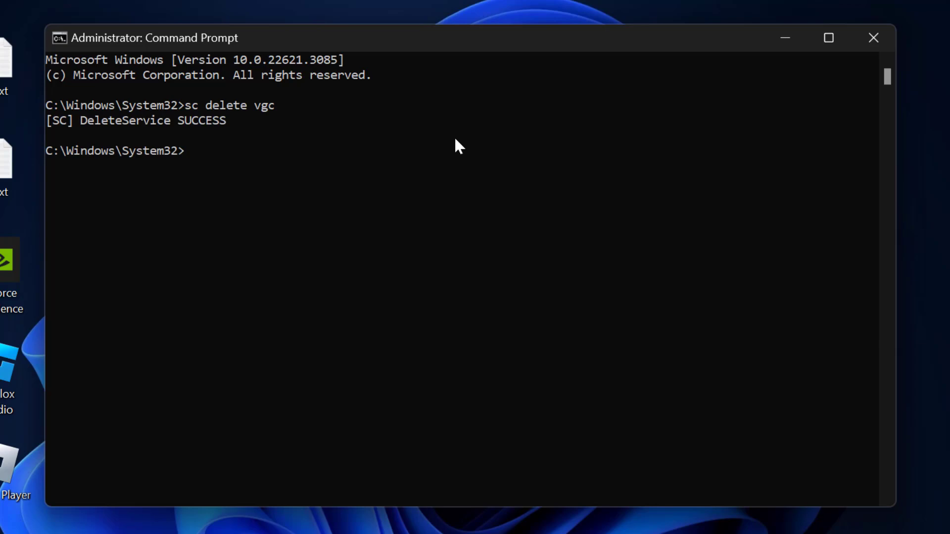
pyautogui.write('sc ')
pyautogui.write('dele')
pyautogui.write('te ')
pyautogui.write('vgk')
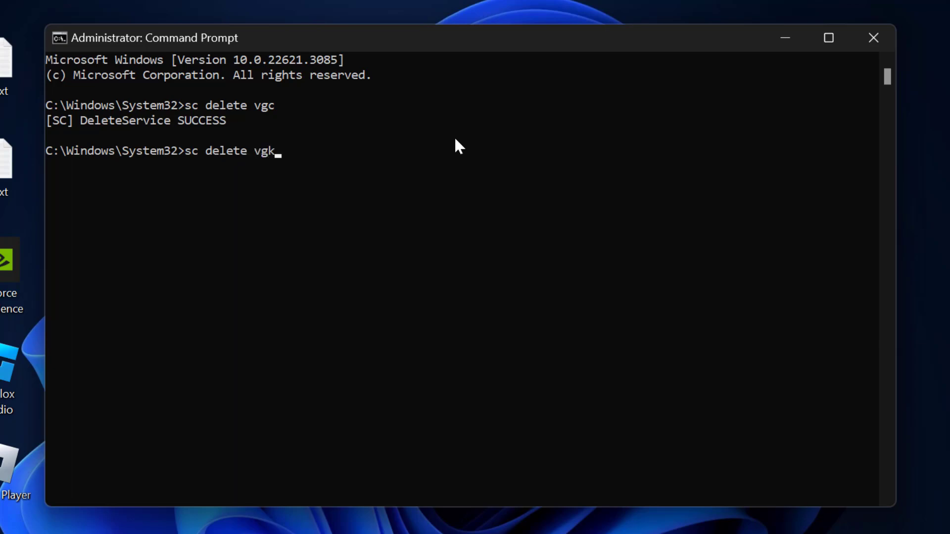
pyautogui.press('Return')
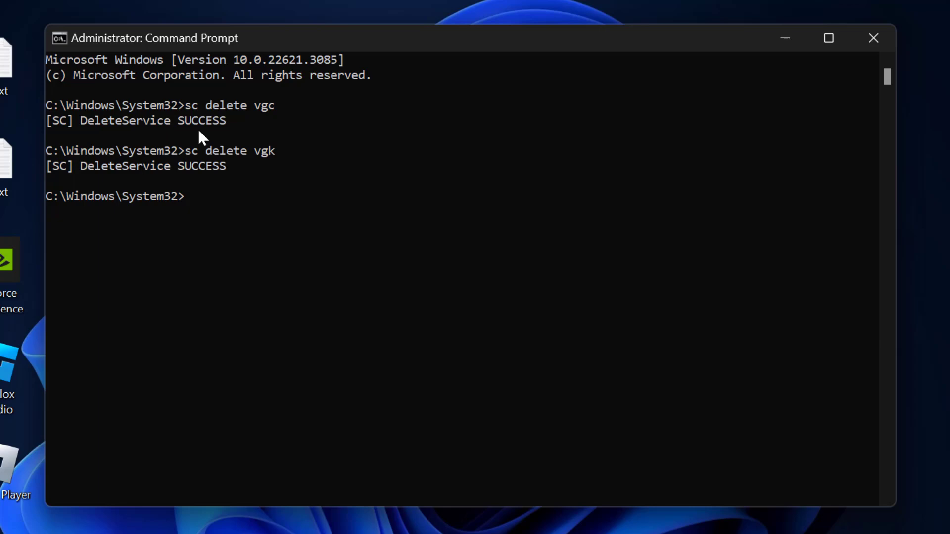
pyautogui.click(874, 37)
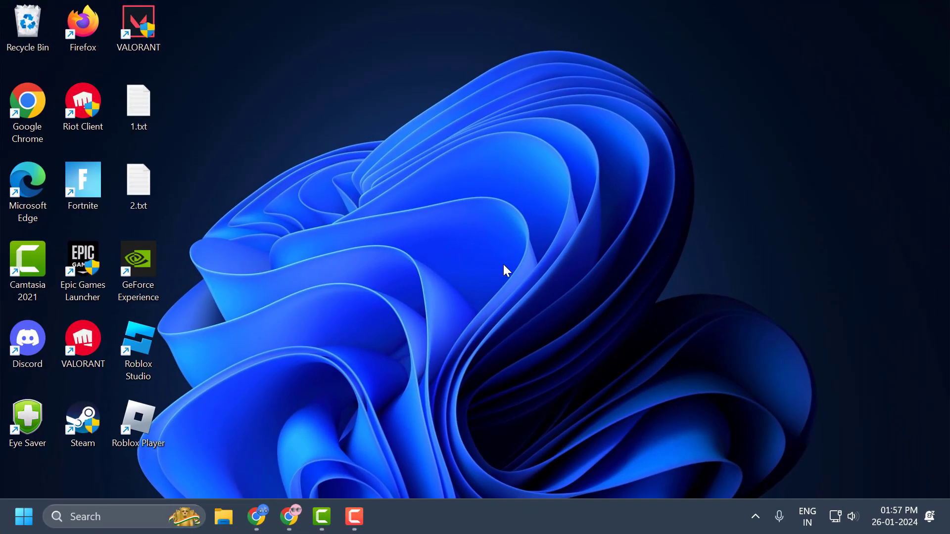
# - Navigate File Explorer to C:\Program Files
pyautogui.click(223, 517)
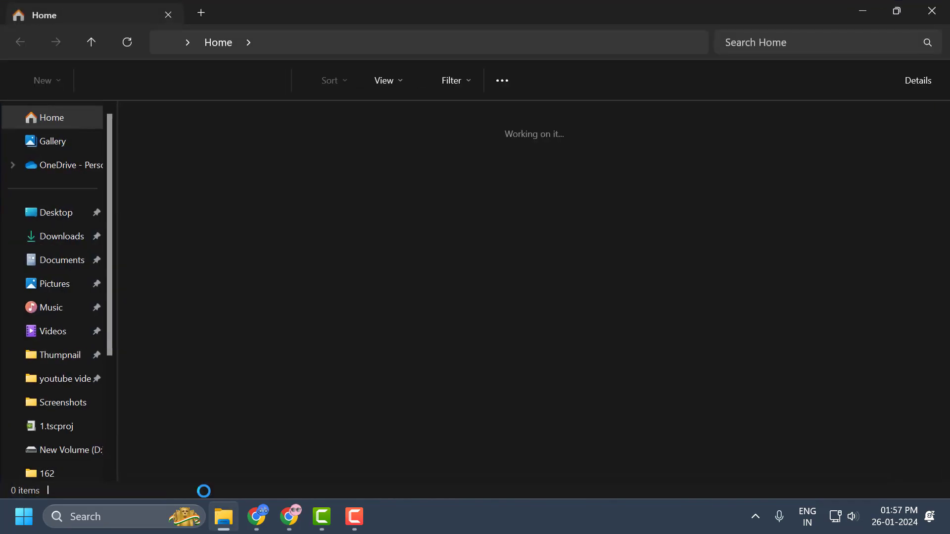
pyautogui.scroll(-3, 70, 334)
pyautogui.click(71, 374)
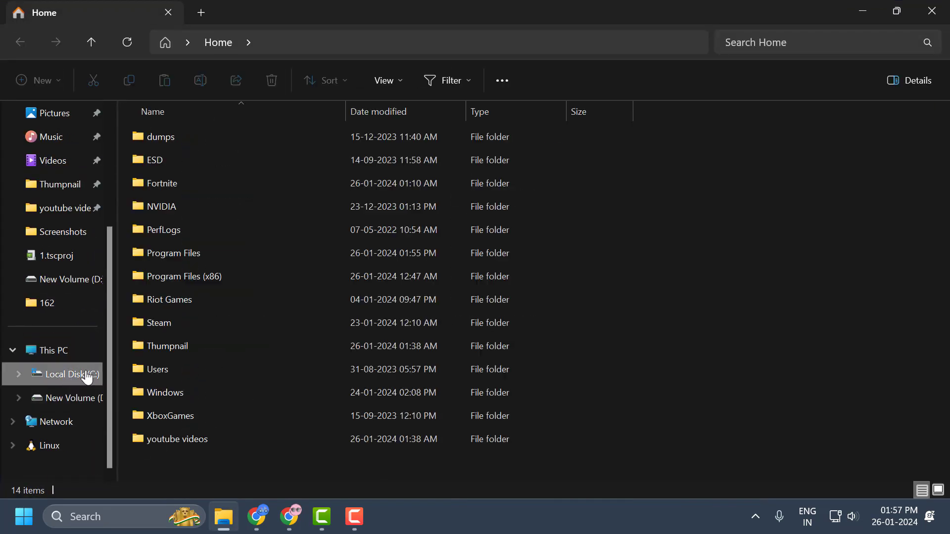
pyautogui.click(194, 254)
pyautogui.doubleClick(195, 255)
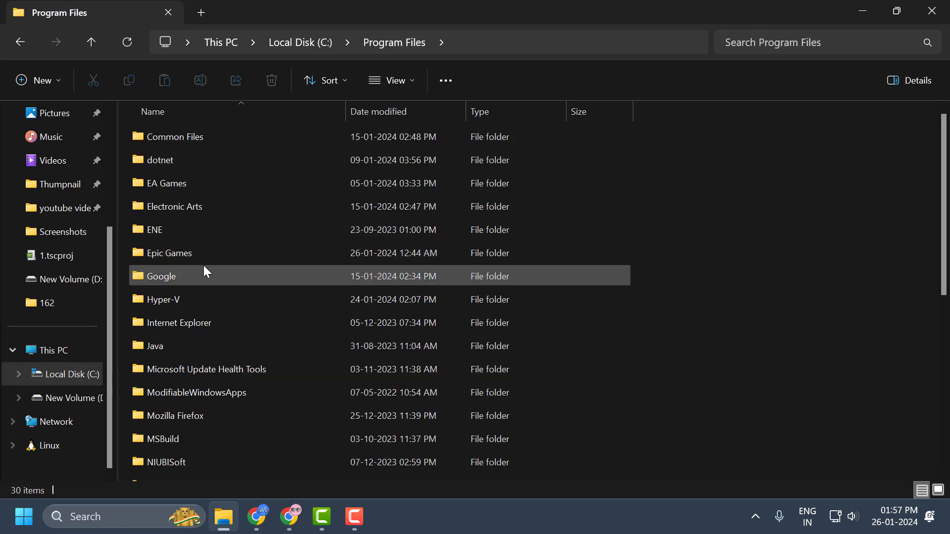
pyautogui.click(204, 269)
pyautogui.scroll(-5, 204, 266)
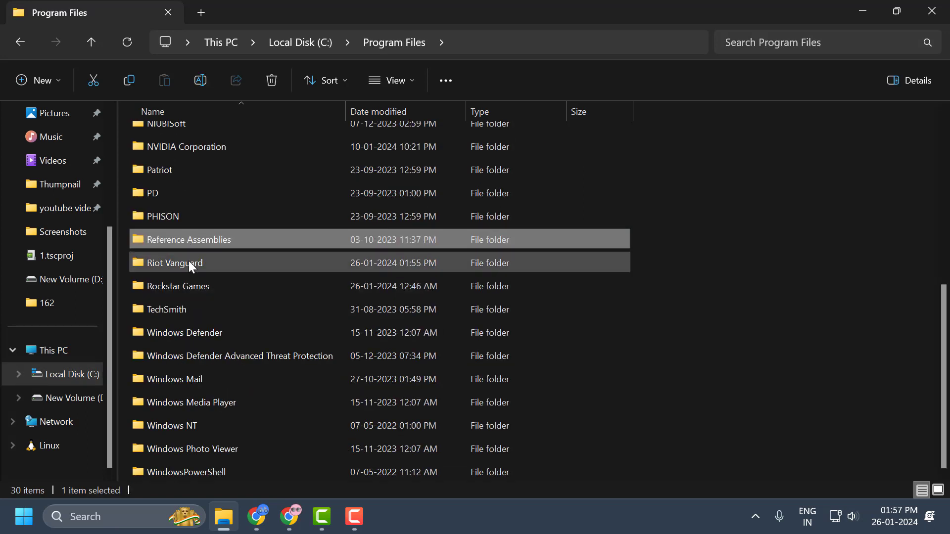
# - Attempt to delete the Riot Vanguard folder, cancel the Folder In Use warning and close Explorer
pyautogui.click(183, 259)
pyautogui.click(183, 260)
pyautogui.rightClick(183, 260)
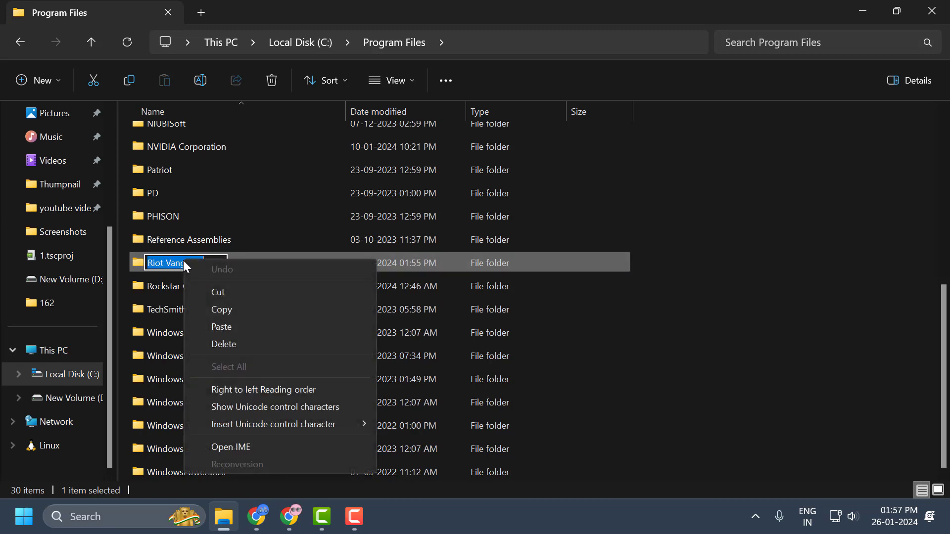
pyautogui.click(244, 255)
pyautogui.rightClick(244, 258)
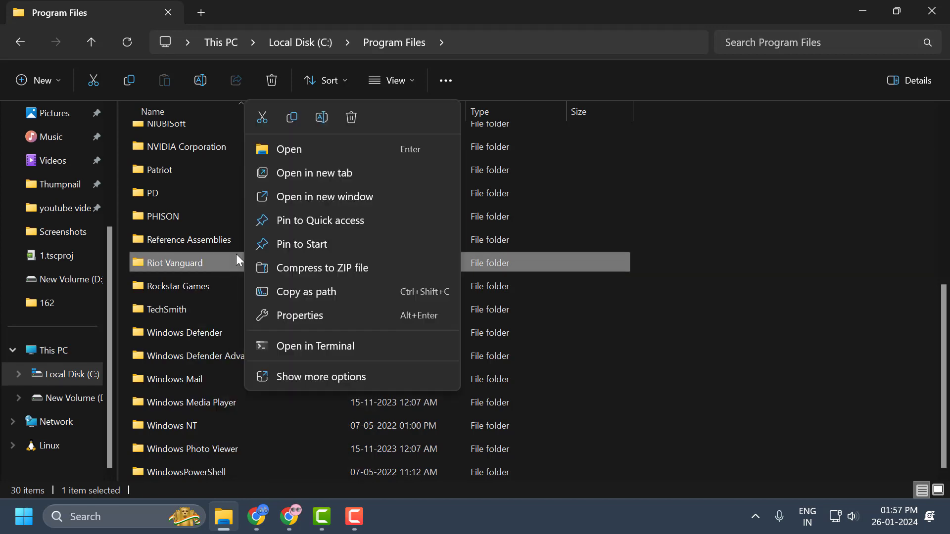
pyautogui.click(353, 125)
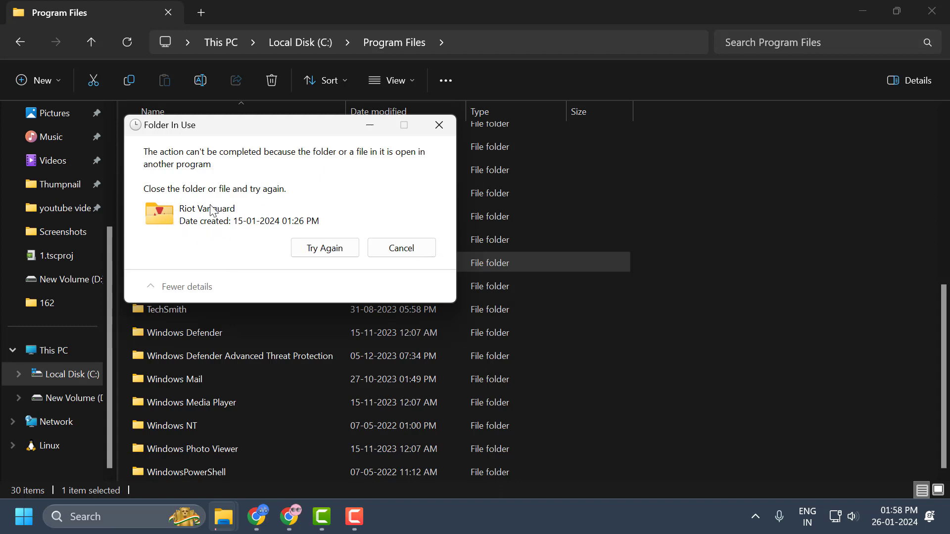
pyautogui.click(402, 248)
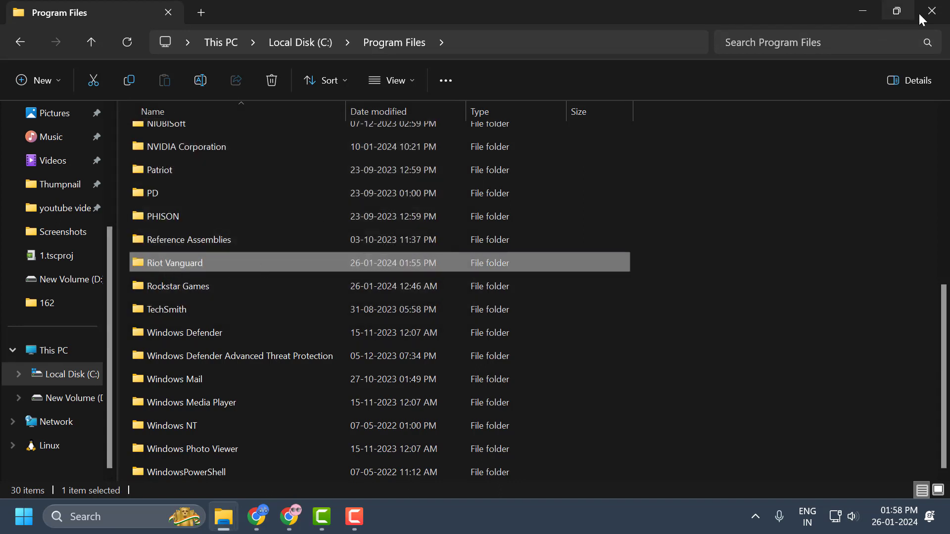
pyautogui.click(931, 10)
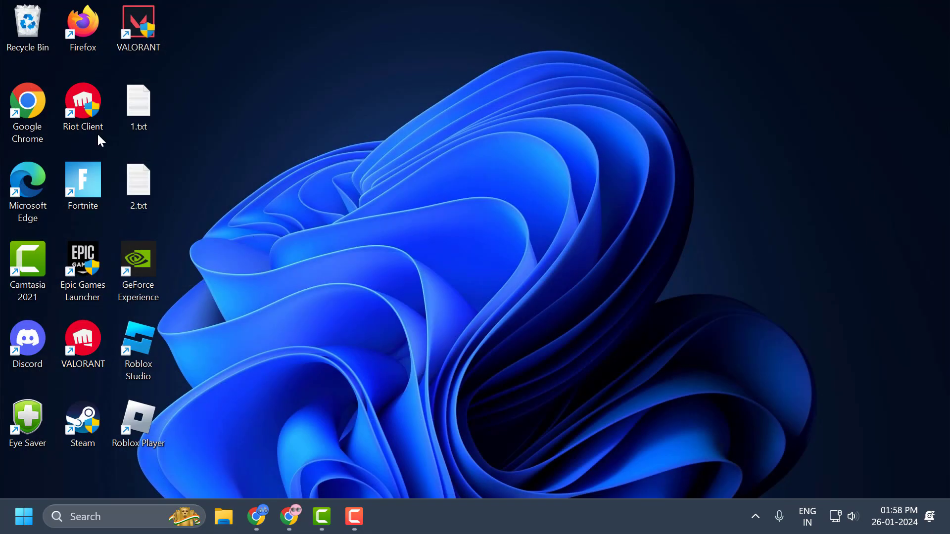
# - Start the VALORANT update in Riot Client, minimise it and switch to Chrome on bitsum.com
pyautogui.doubleClick(89, 123)
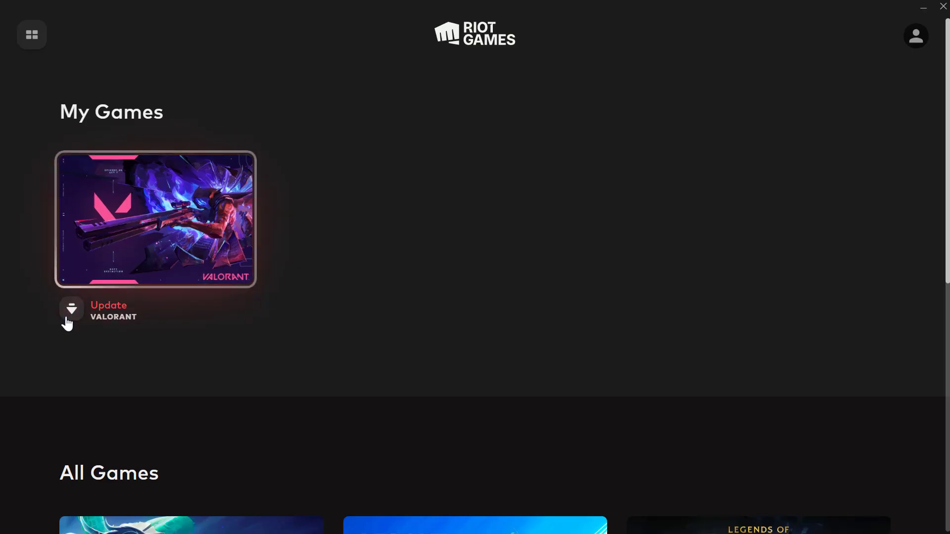
pyautogui.click(69, 318)
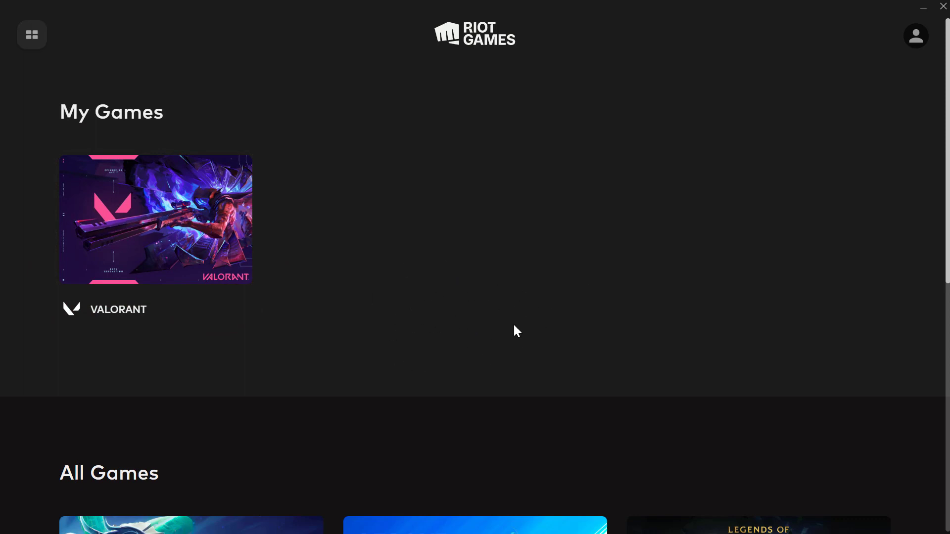
pyautogui.click(922, 7)
pyautogui.click(388, 517)
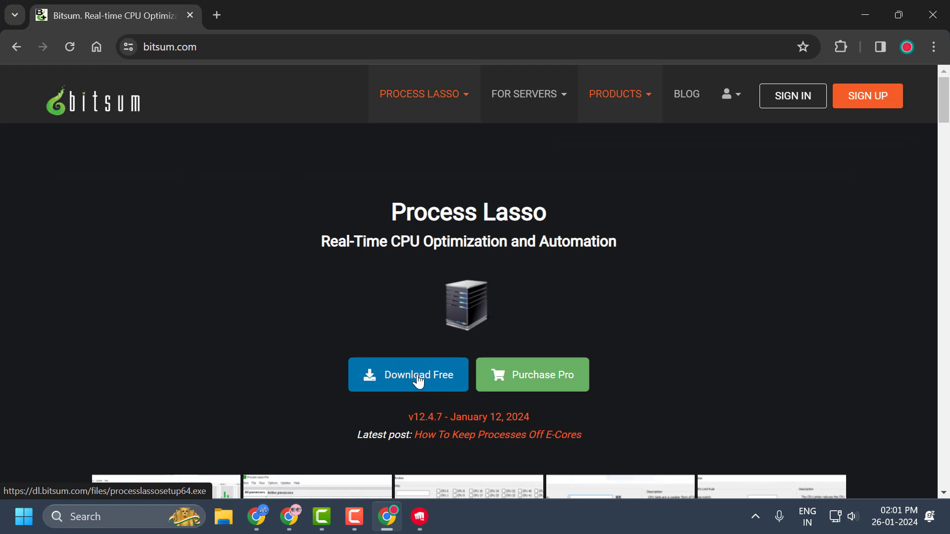
# - Download and install Process Lasso Free, then close it and minimise Chrome
pyautogui.click(417, 381)
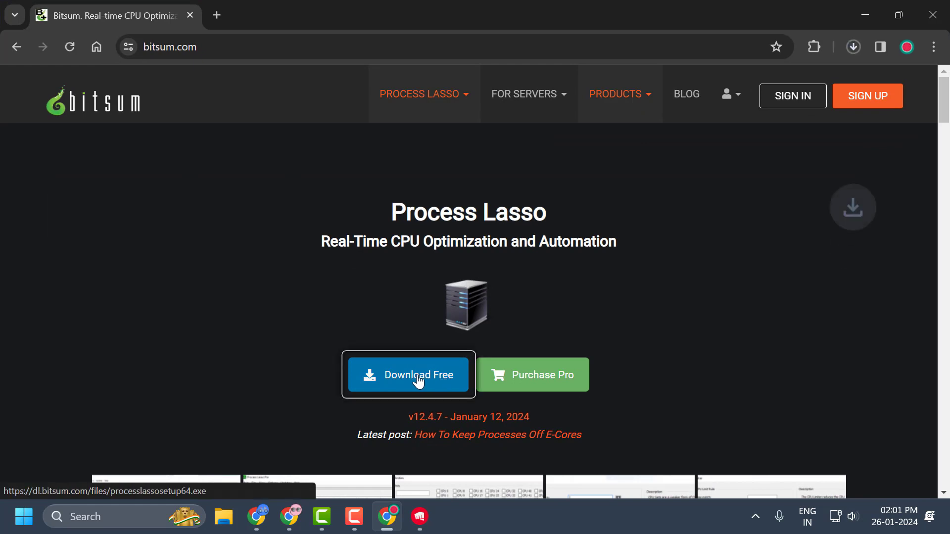
pyautogui.click(850, 47)
pyautogui.click(737, 115)
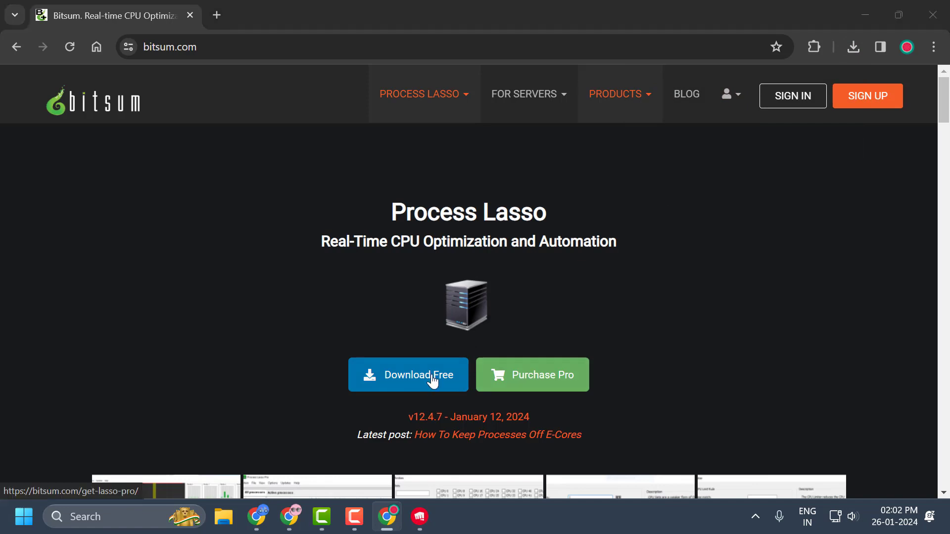
pyautogui.click(547, 376)
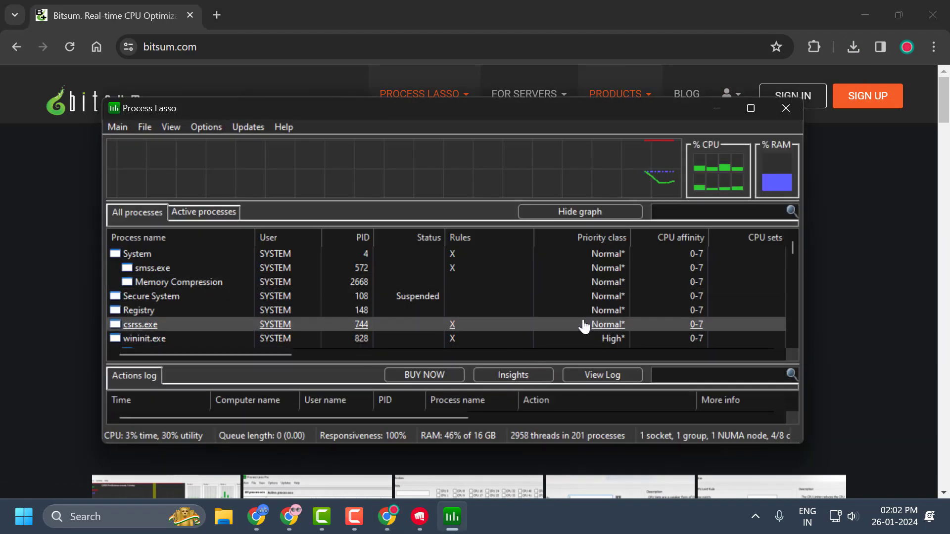
pyautogui.click(787, 111)
pyautogui.click(864, 16)
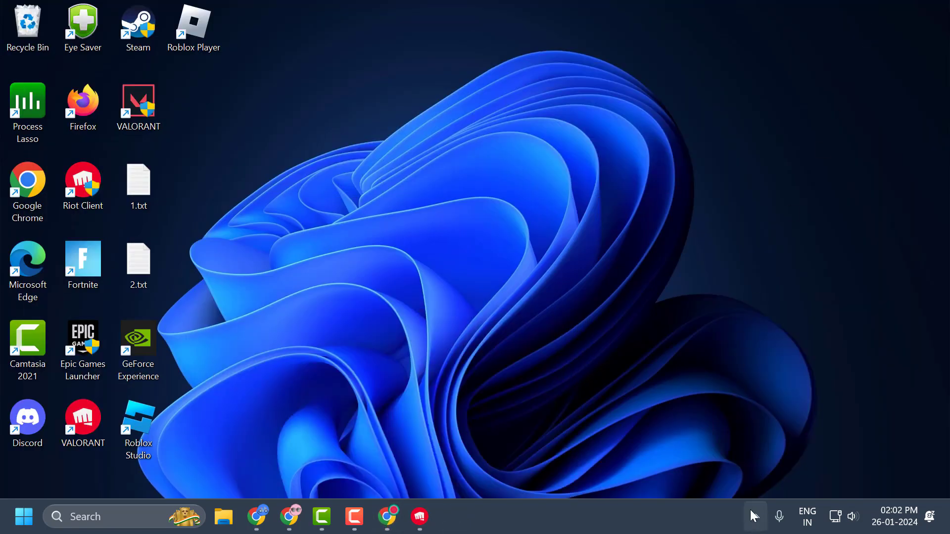
# - Confirm ProBalance Enabled is checked in Process Lasso's tray menu
pyautogui.click(756, 517)
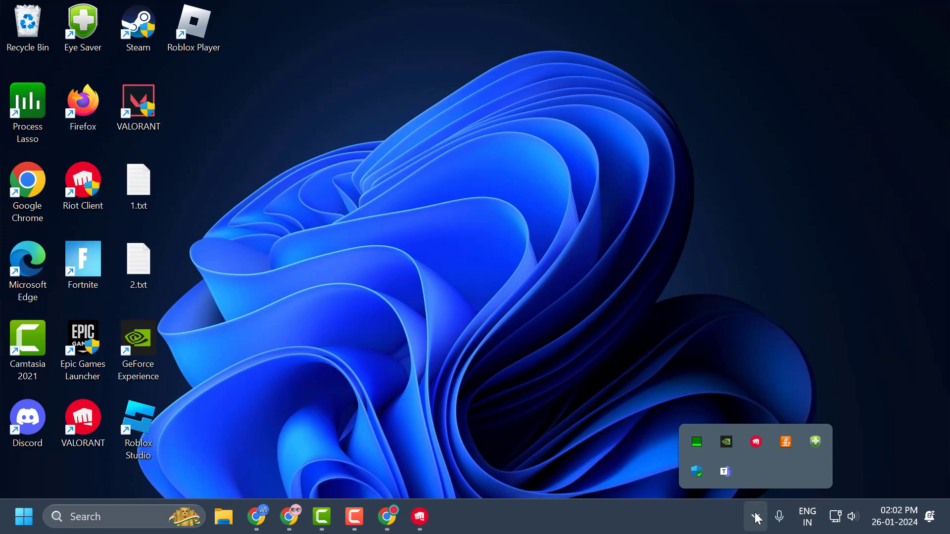
pyautogui.rightClick(698, 443)
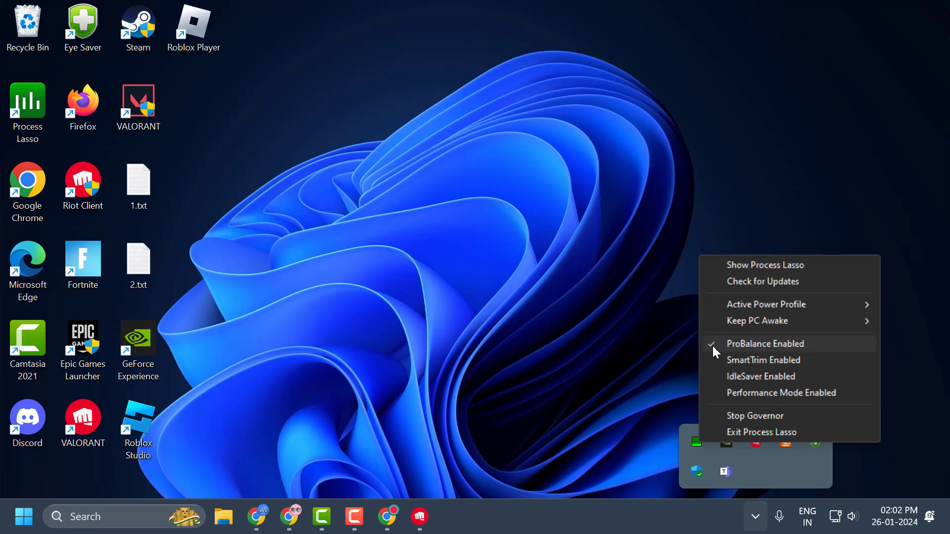
pyautogui.click(664, 359)
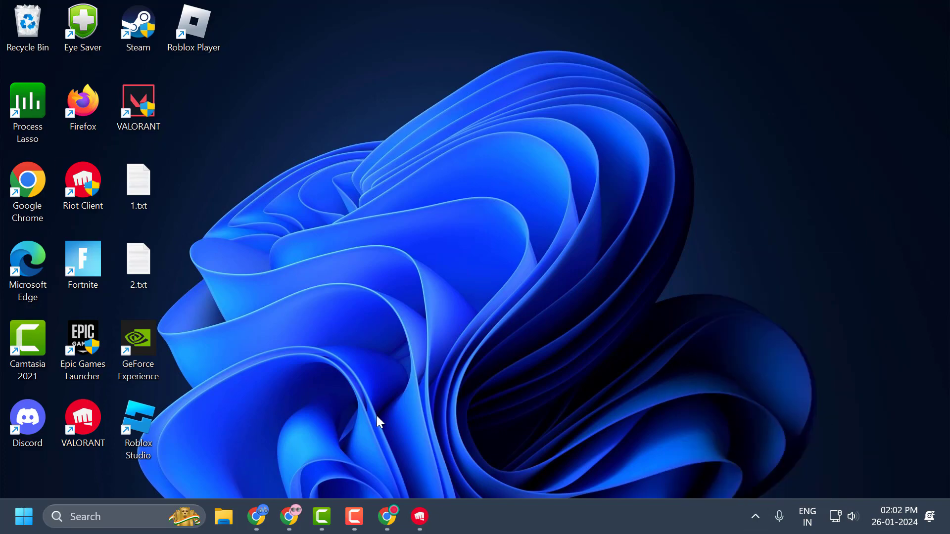
# - Restore the Riot Client from the taskbar and close it, leaving the empty desktop
pyautogui.click(420, 517)
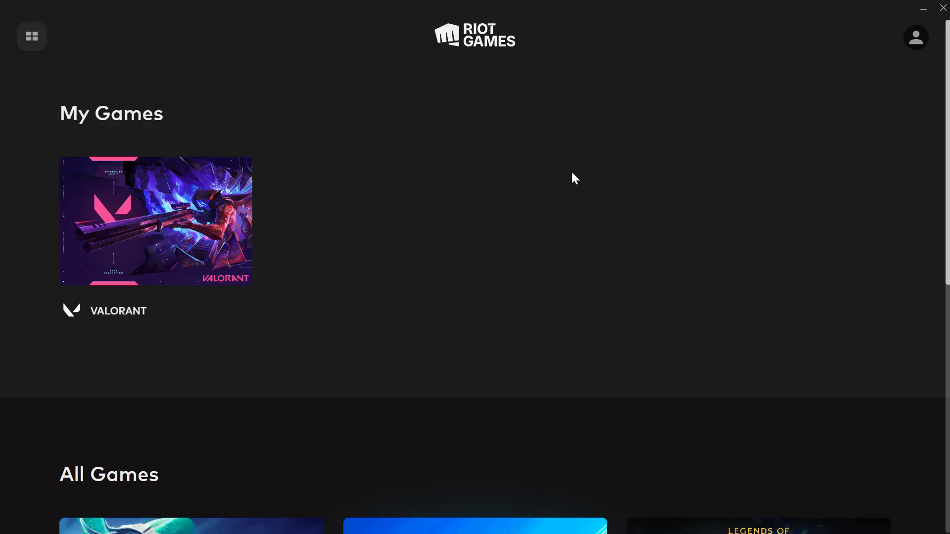
pyautogui.click(943, 8)
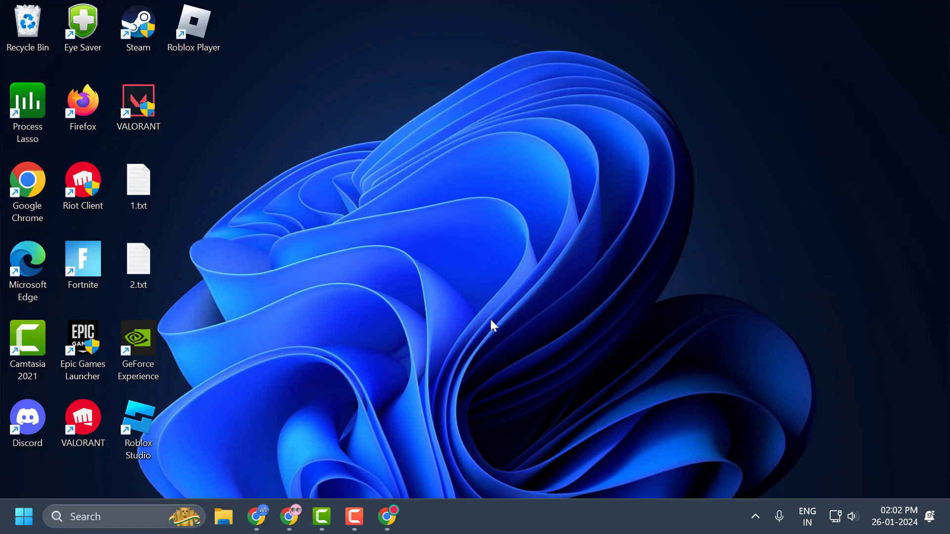